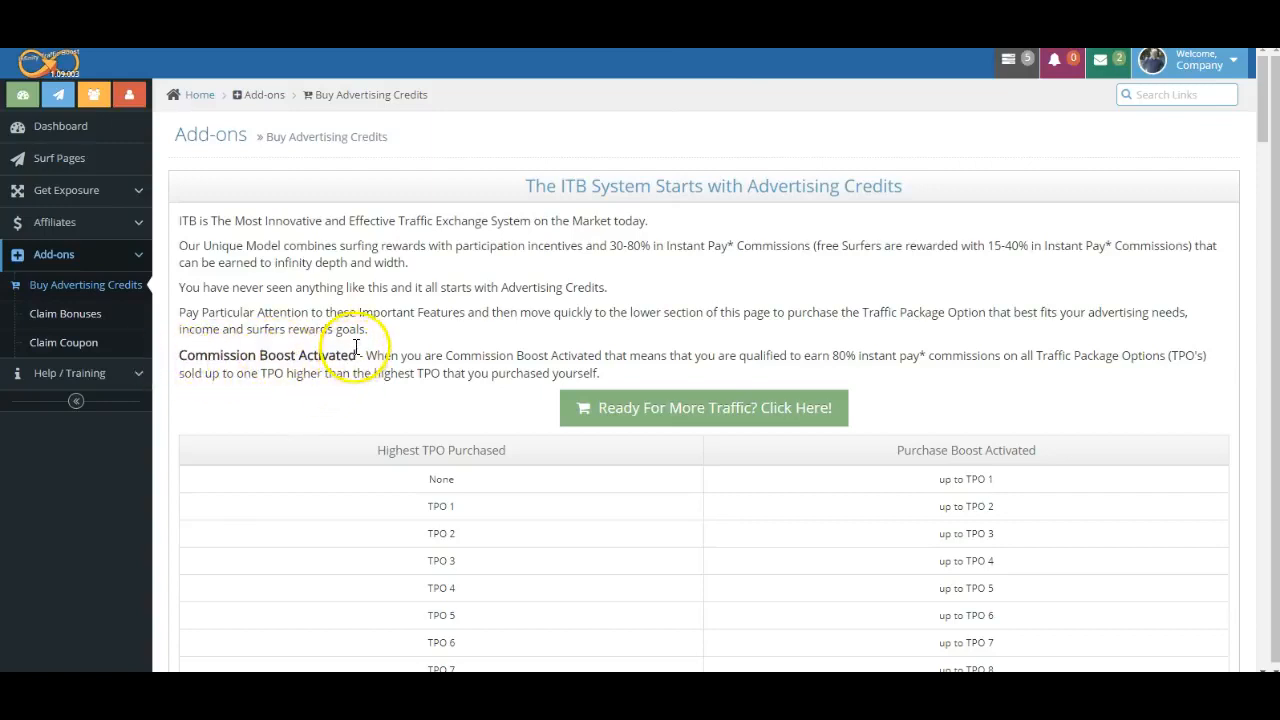
{"action": "left_click", "coordinate": [933, 450]}
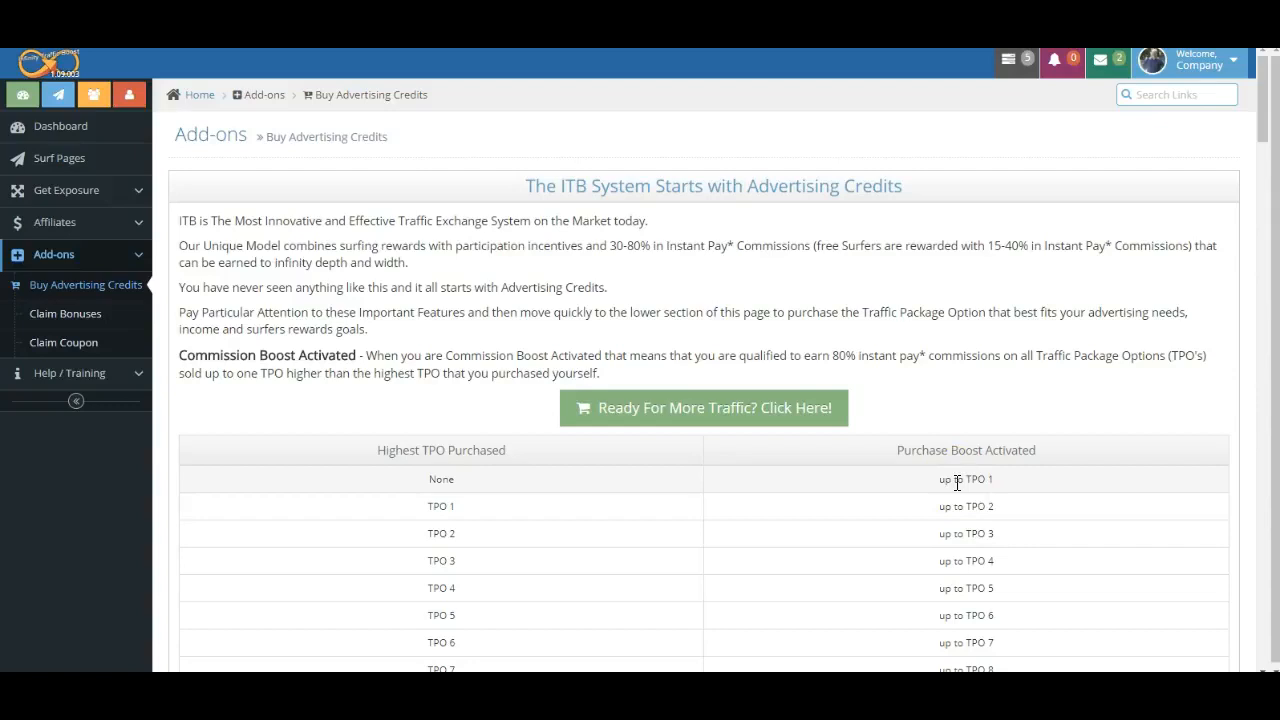
{"action": "left_click", "coordinate": [440, 560]}
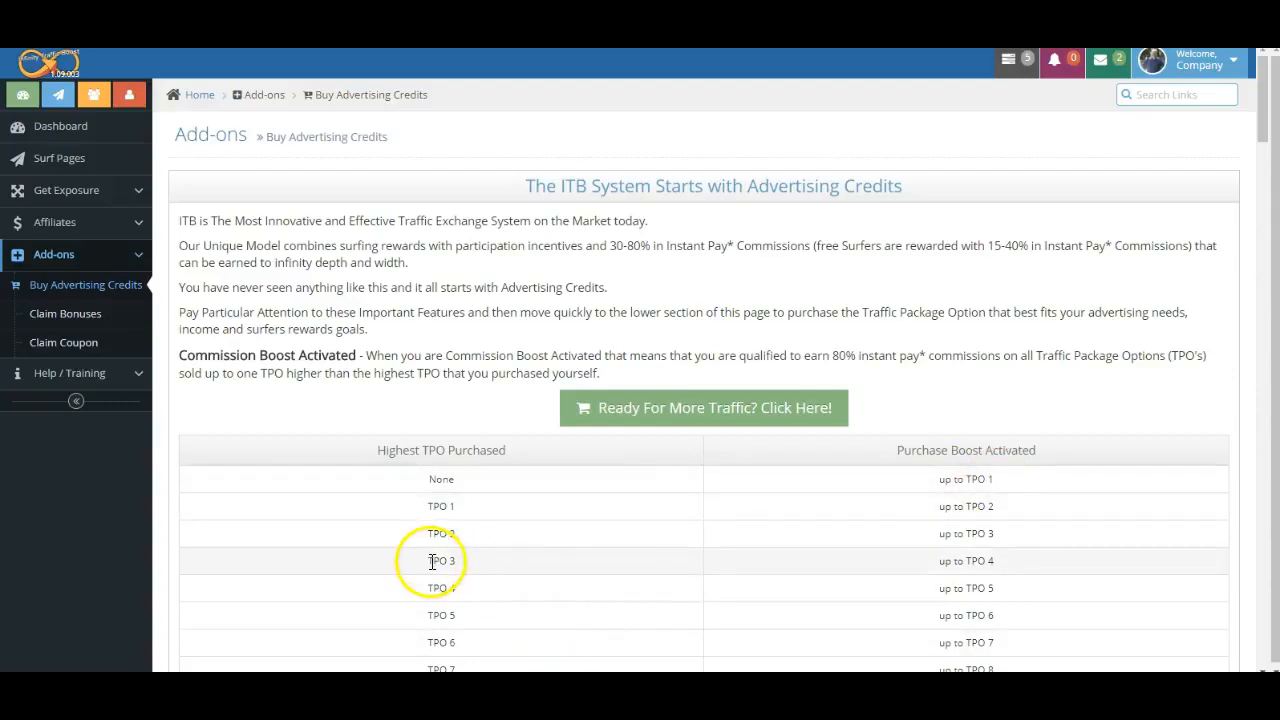